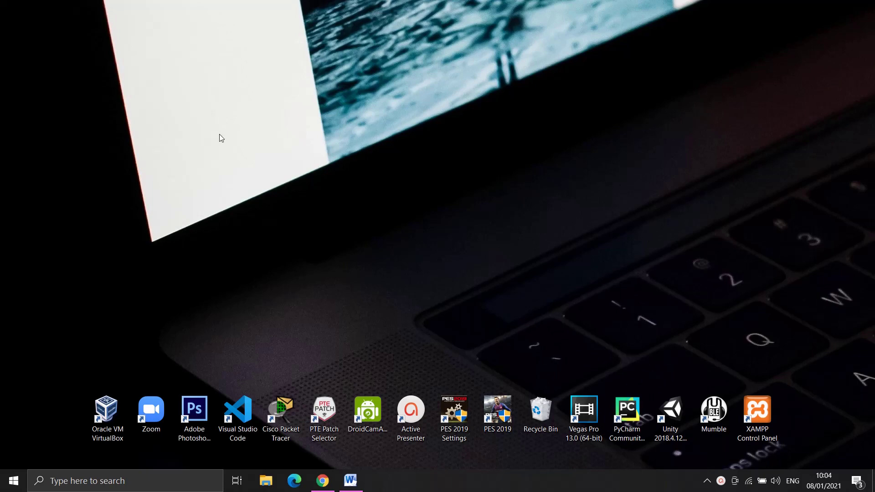
right_click(286, 226)
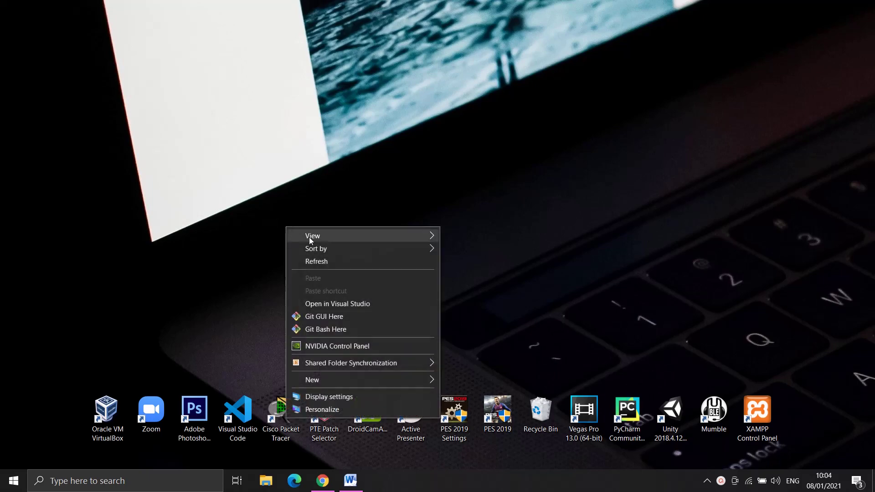
click(320, 261)
right_click(395, 159)
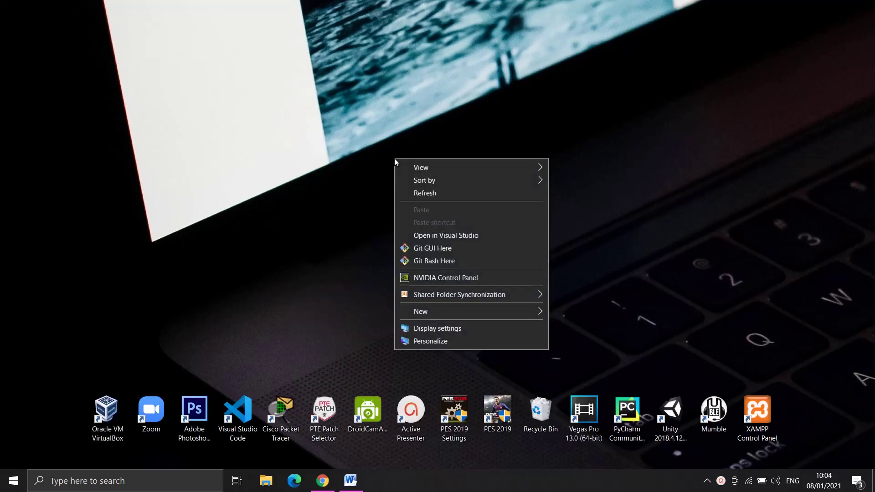
click(427, 195)
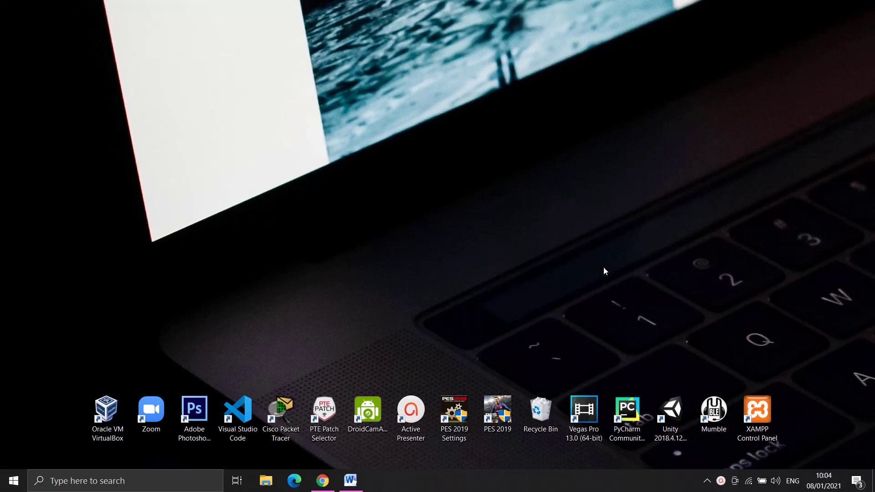
Open the date and time settings from the taskbar clock and close the window again.
right_click(823, 487)
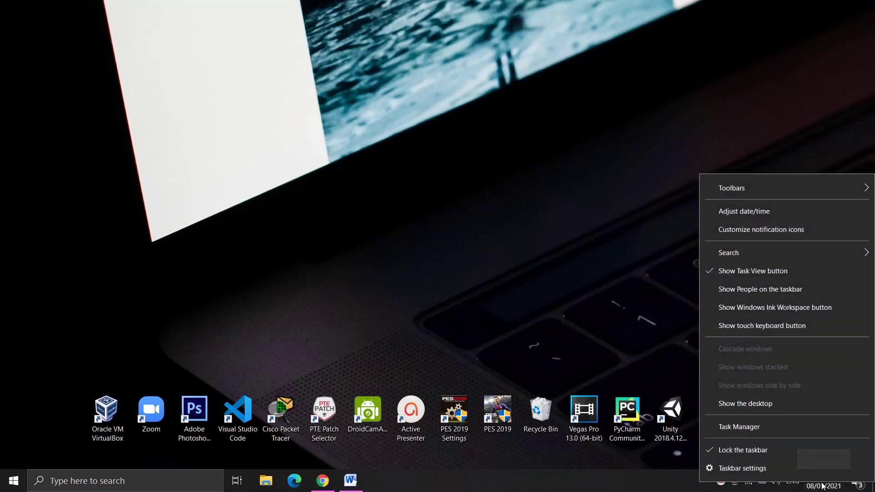
click(756, 212)
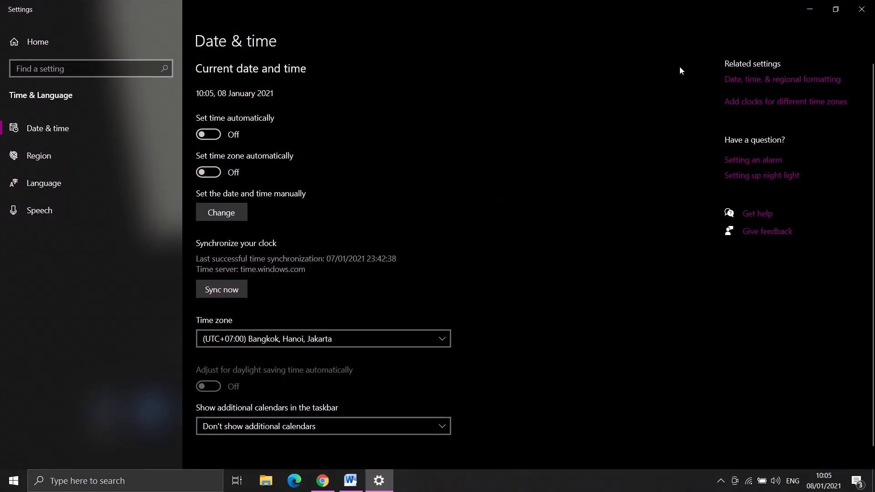
click(861, 9)
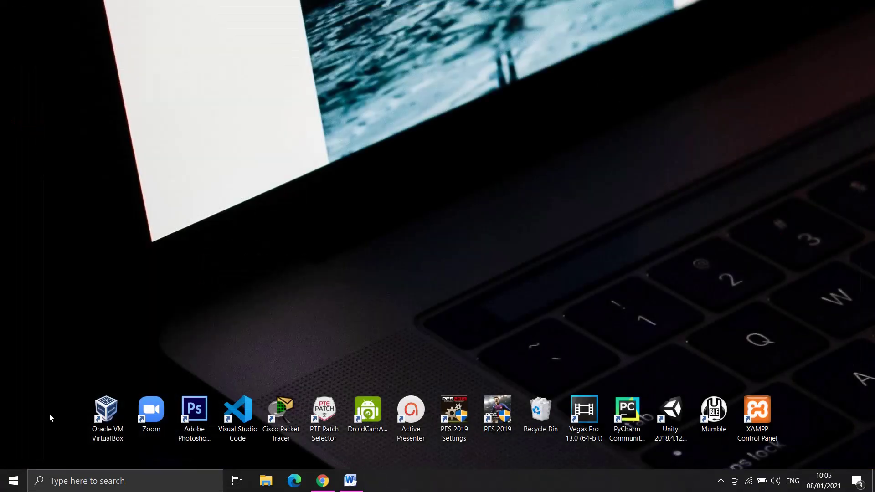
Open the Date & time page under Time & Language in Windows Settings.
click(7, 486)
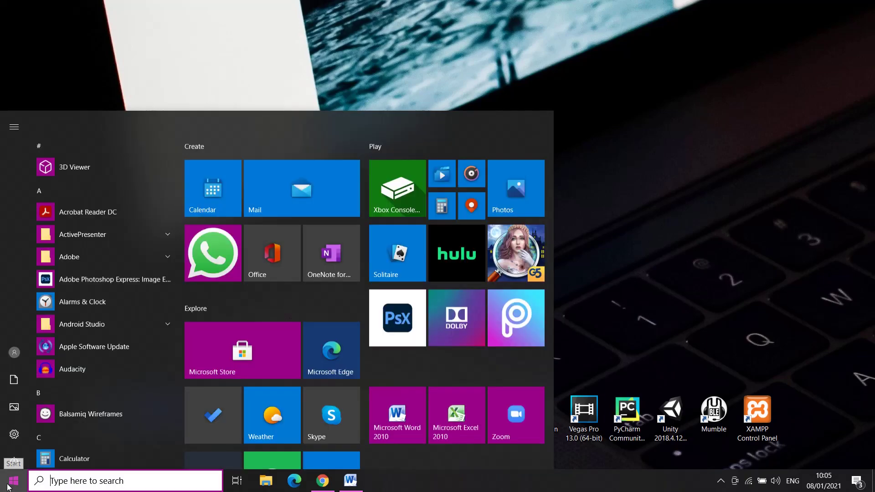
click(14, 432)
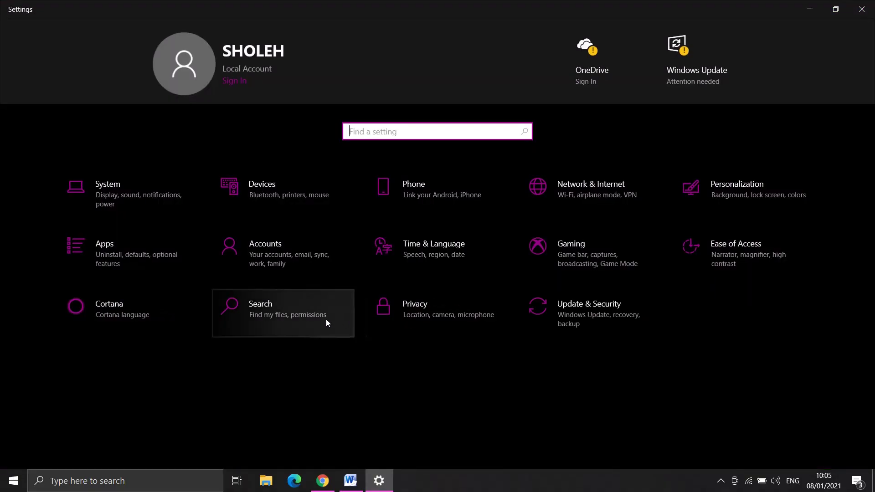
click(404, 249)
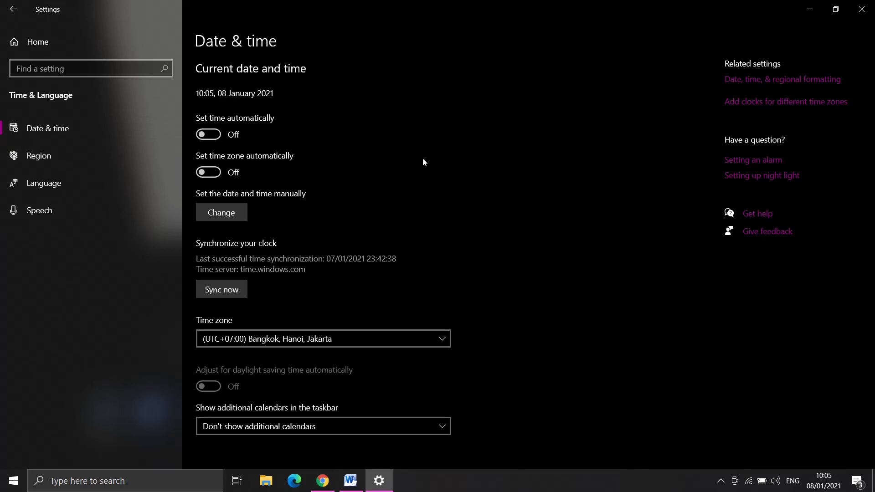
Turn the automatic time setting on and back off.
scroll(422, 163, down, 1)
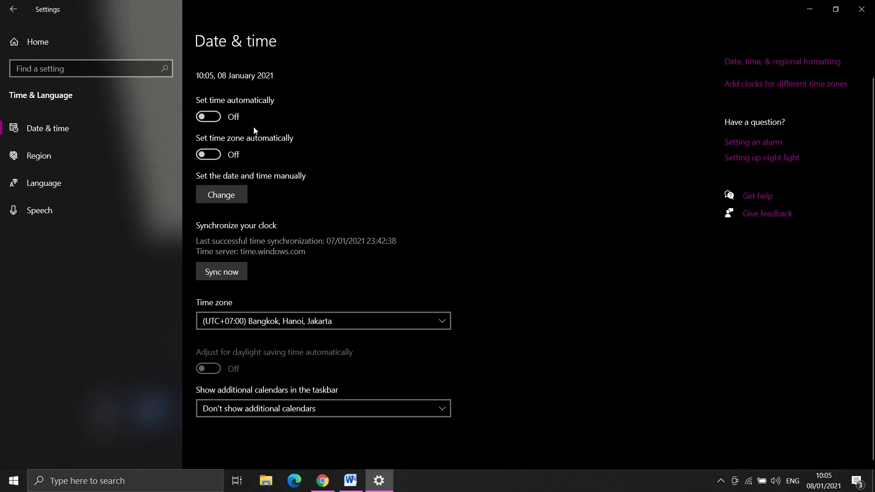
click(208, 117)
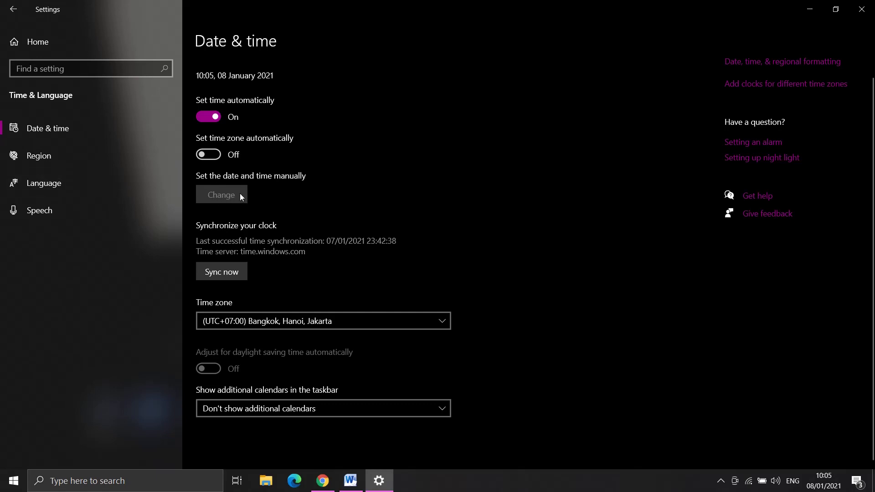
click(202, 117)
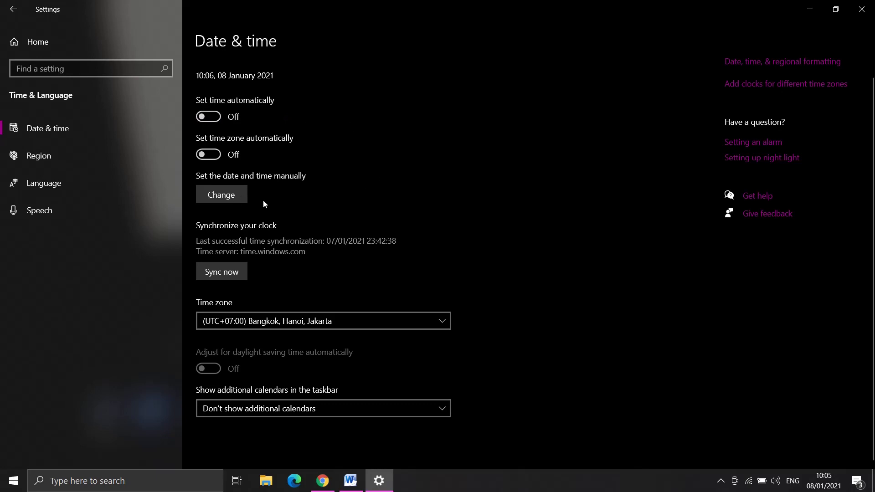
Manually set the system time to 11:04 and check it against the taskbar clock.
click(225, 196)
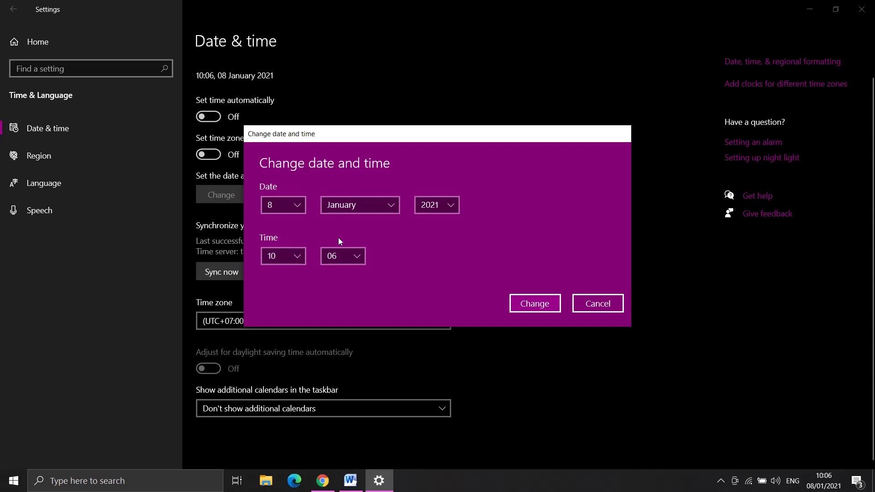
click(296, 257)
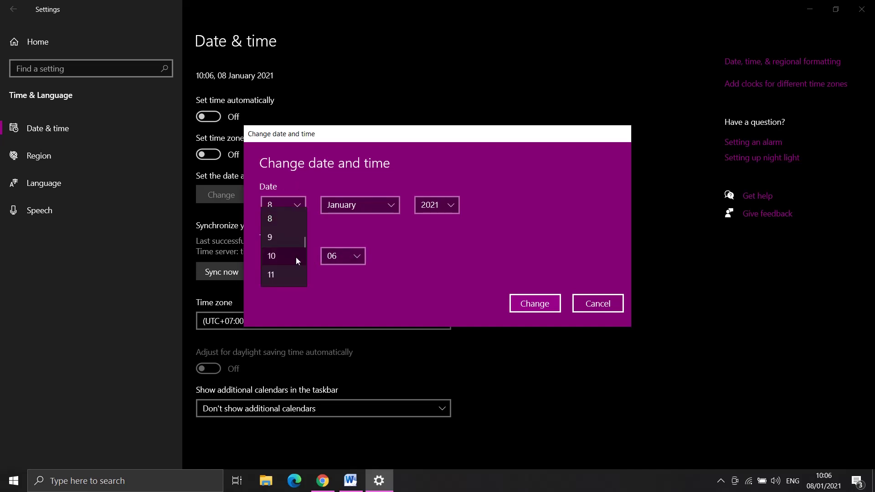
click(285, 273)
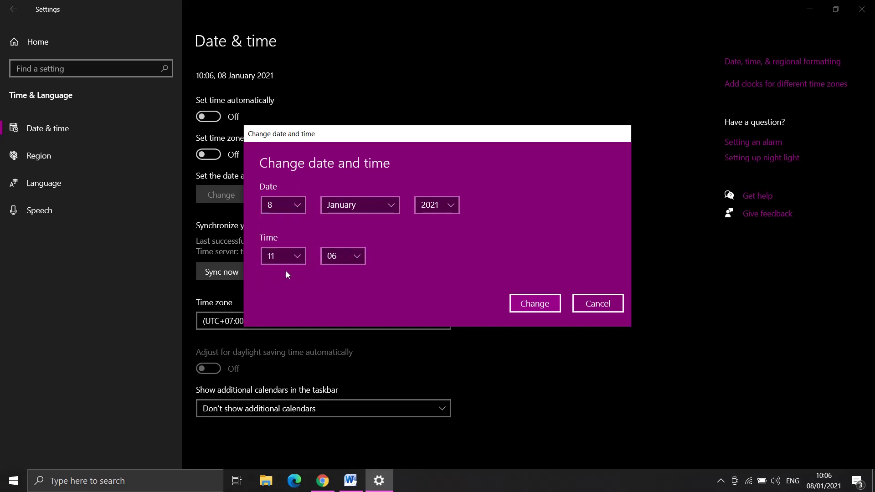
click(360, 250)
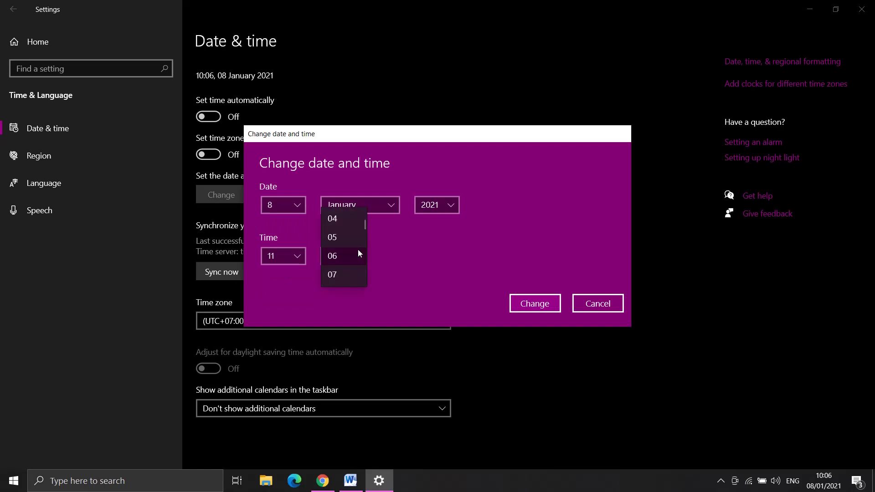
click(338, 223)
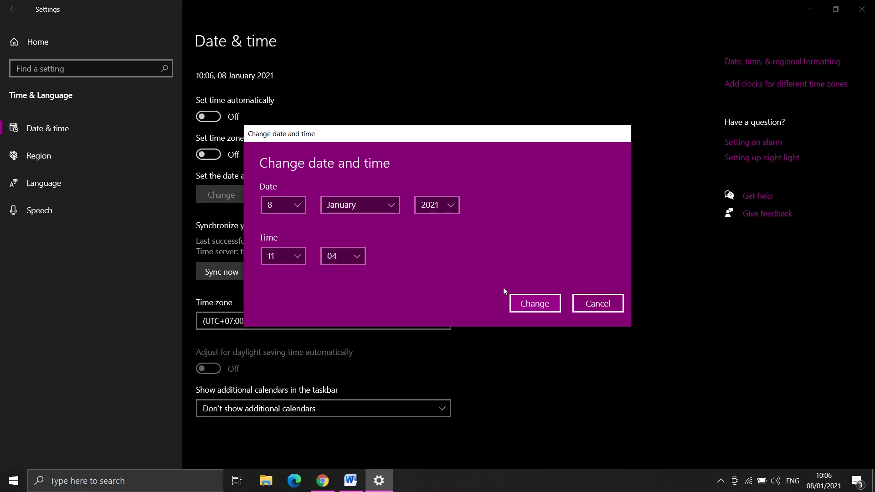
click(523, 309)
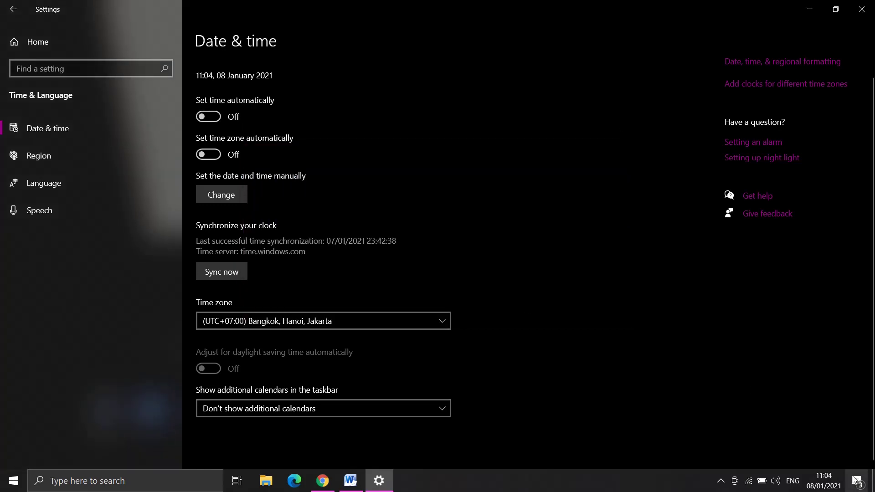
mouse_move(826, 480)
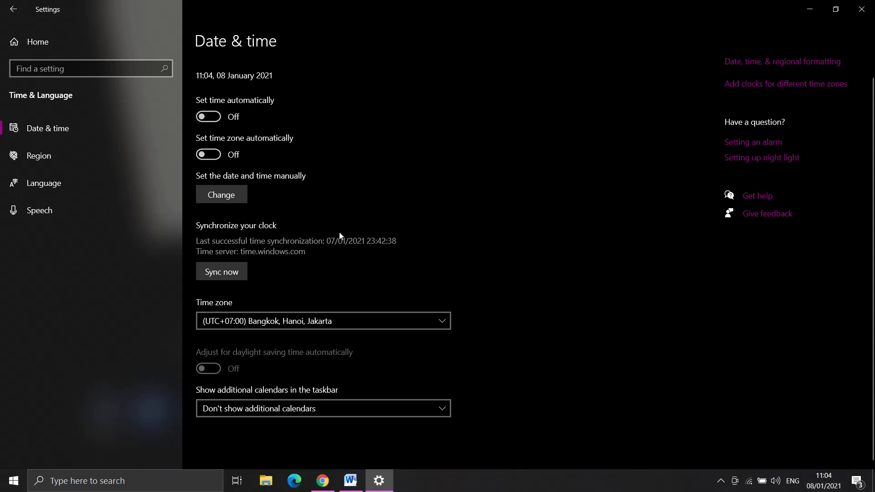
Manually change the system date to 9 March 2021.
click(212, 194)
click(298, 206)
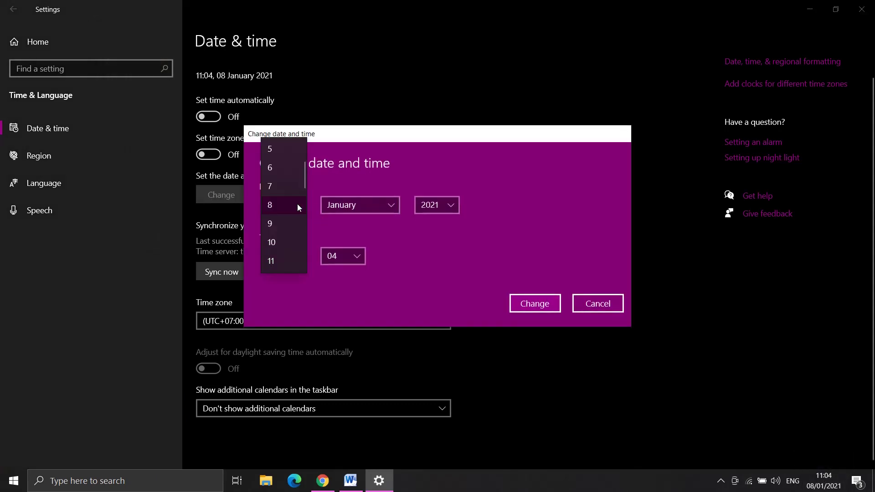
click(279, 224)
click(366, 207)
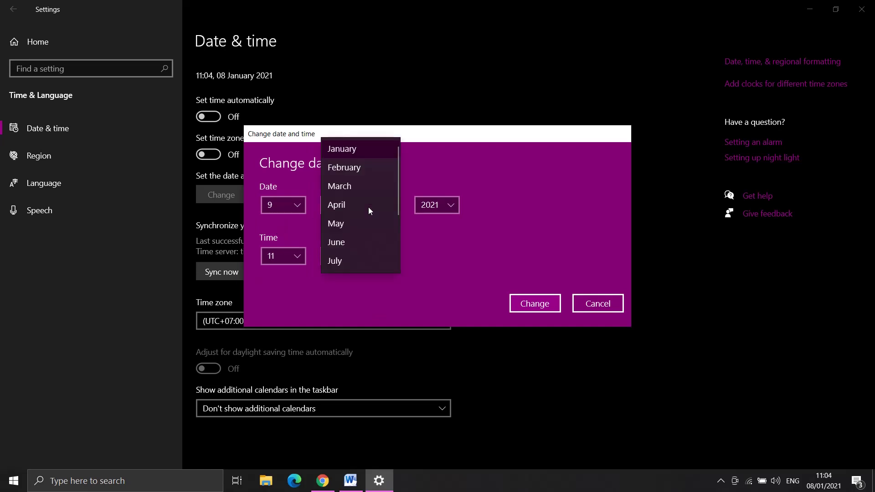
click(346, 190)
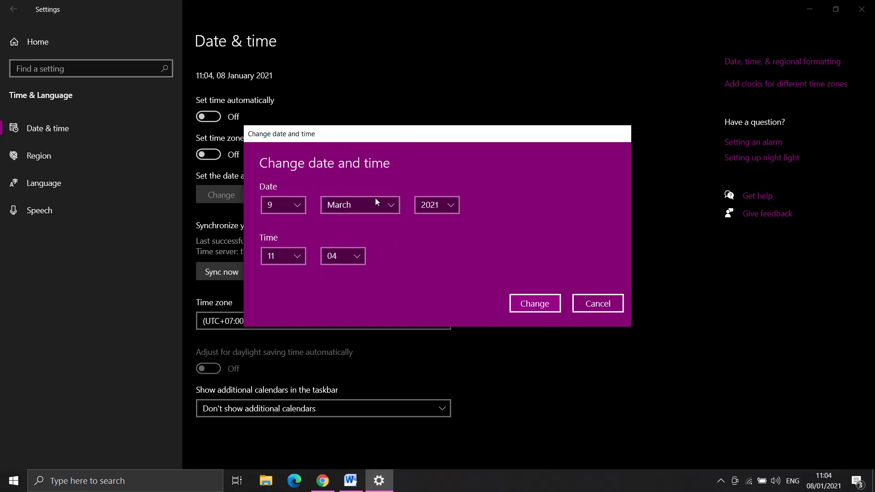
click(531, 305)
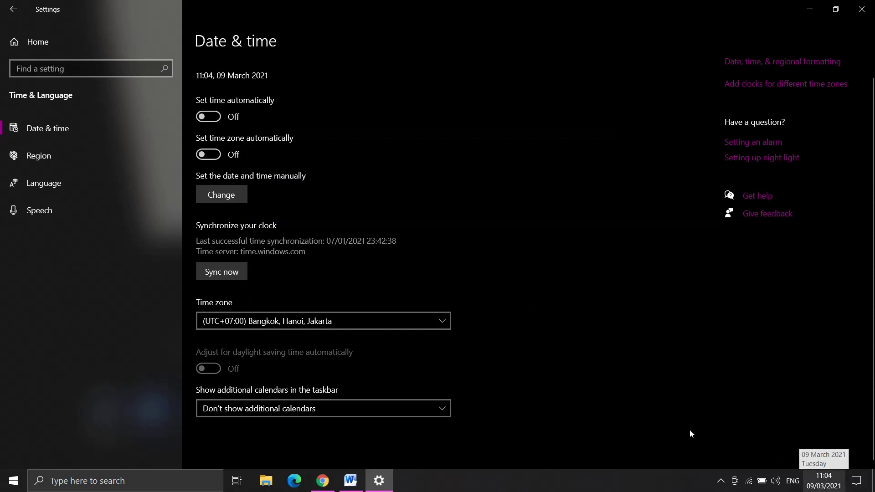
Look over the date and time options and the time zone list, keeping (UTC+07:00) Bangkok, Hanoi, Jakarta selected.
scroll(324, 289, up, 1)
scroll(324, 289, down, 1)
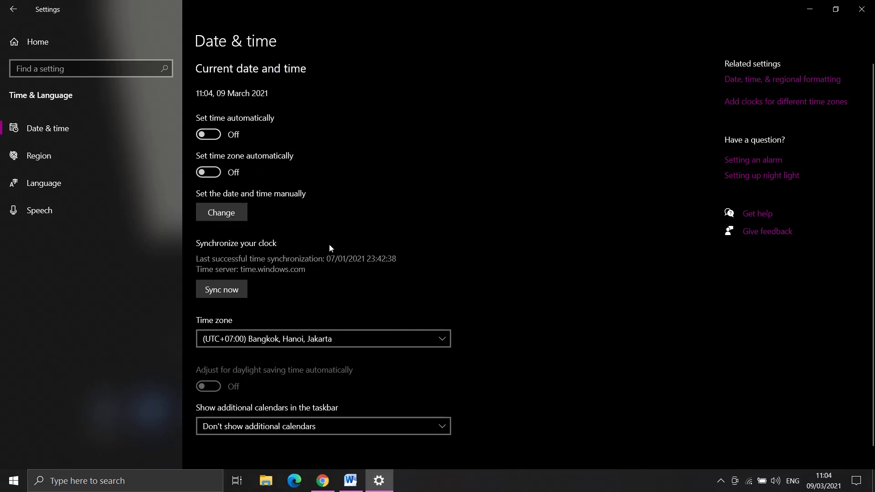
scroll(330, 247, down, 2)
scroll(329, 247, up, 2)
click(301, 339)
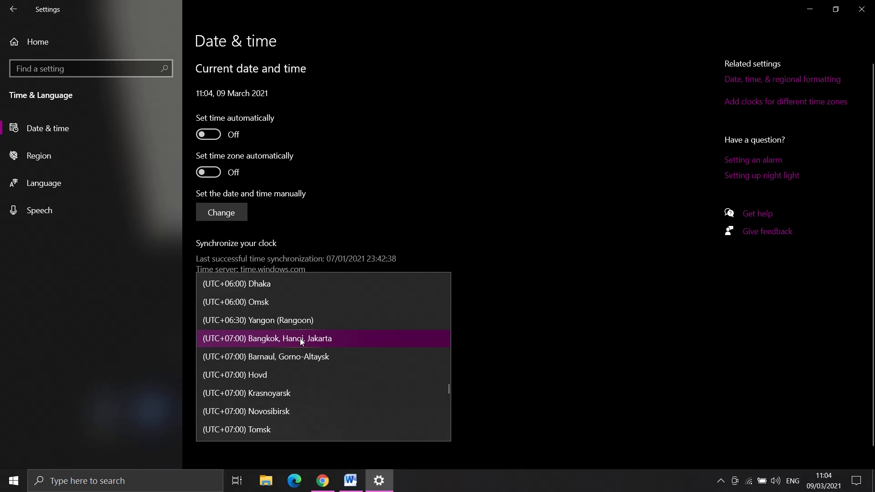
click(302, 340)
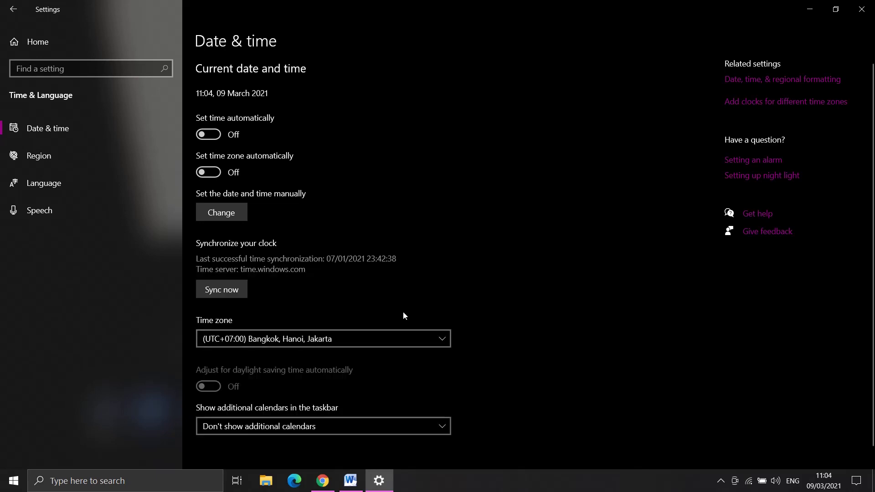
click(333, 339)
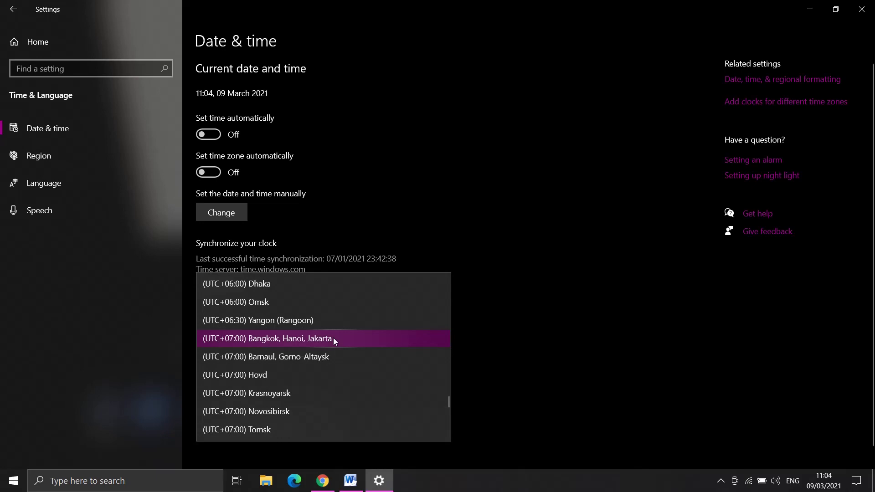
click(267, 343)
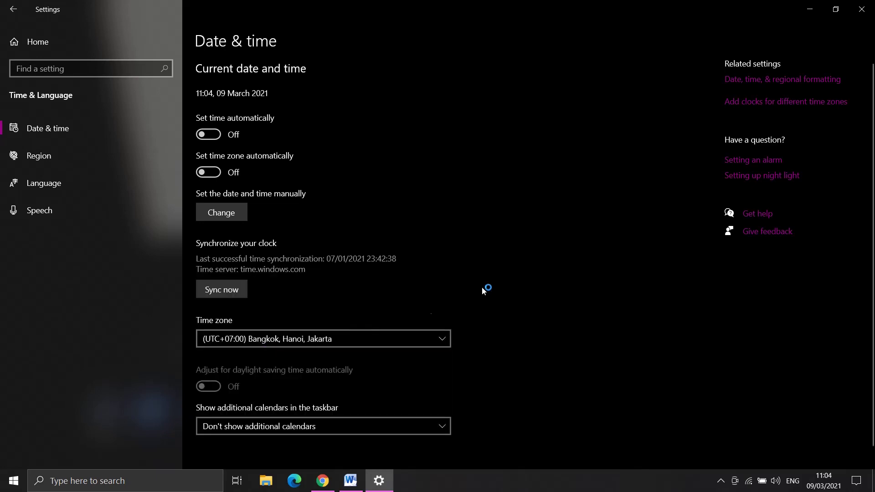
Turn on setting the time automatically.
click(216, 136)
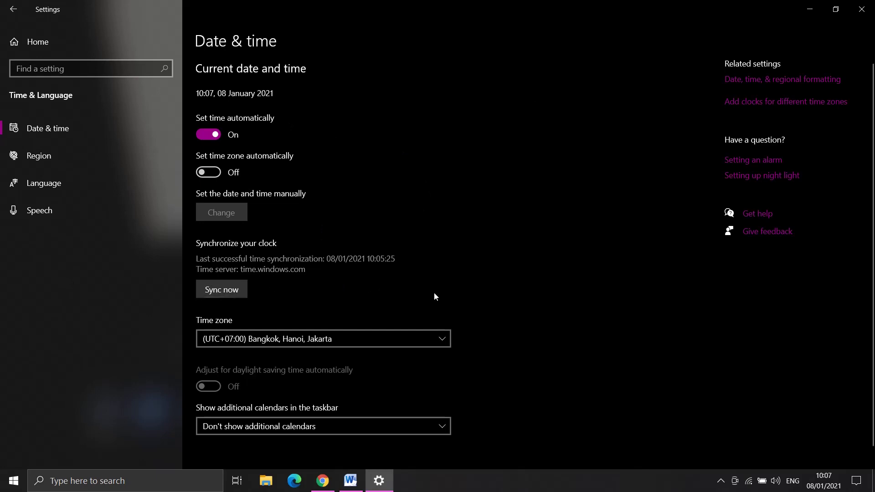
Open the Control Panel's Date and Time dialog through the related regional formatting and additional date settings.
scroll(435, 297, down, 1)
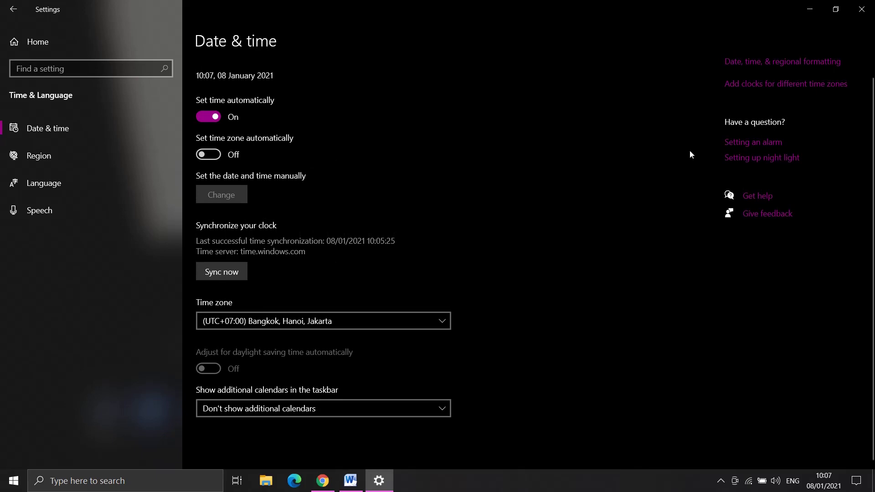
click(765, 63)
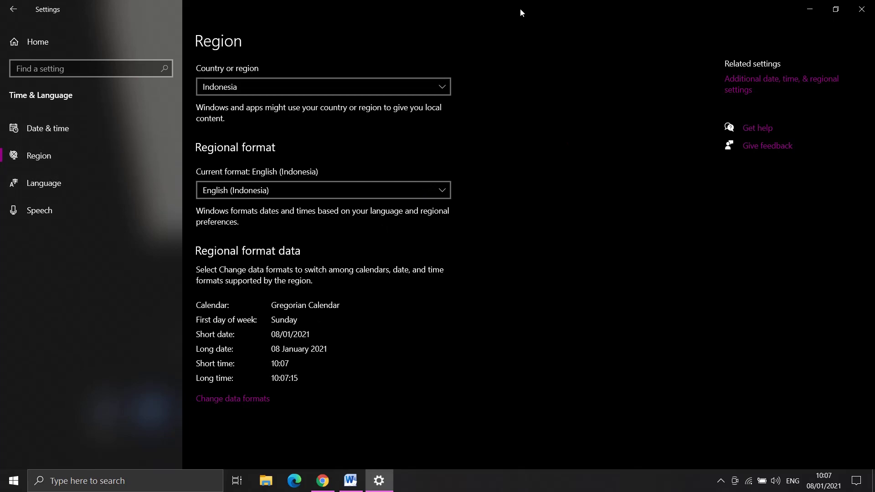
click(746, 87)
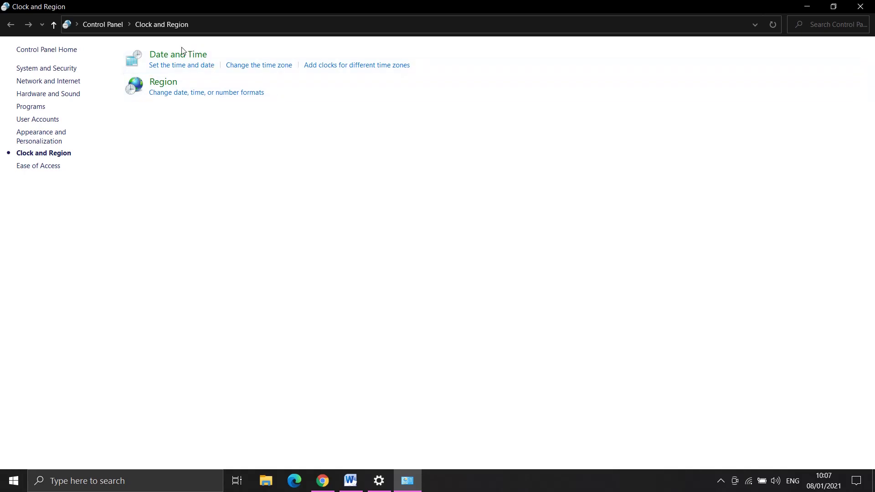
click(176, 55)
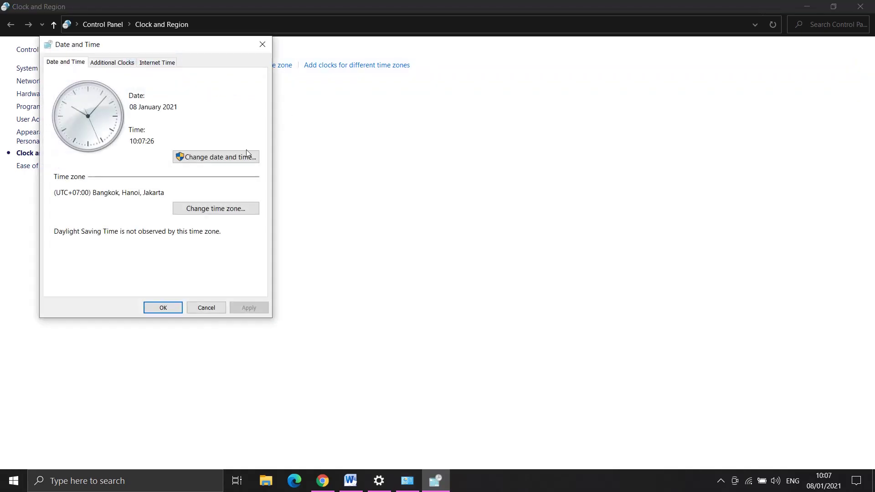
Open the manual date and time settings, place the cursor in the time value, and open the calendar settings.
click(233, 158)
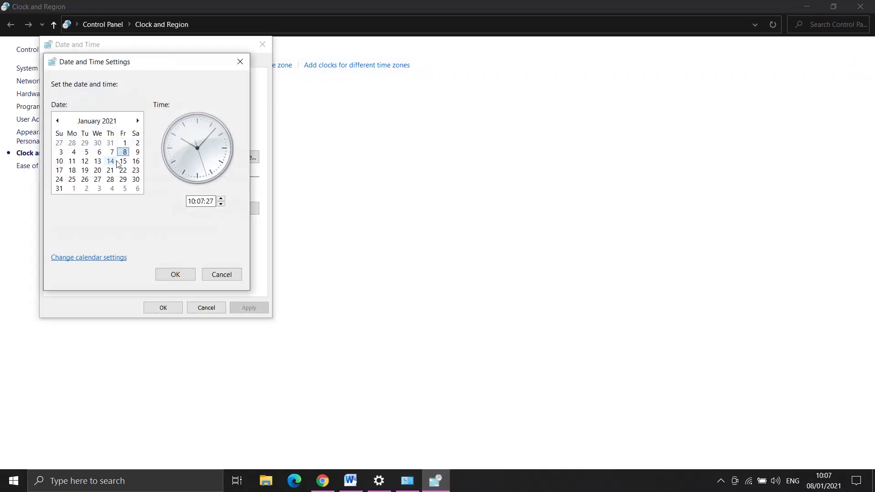
click(203, 202)
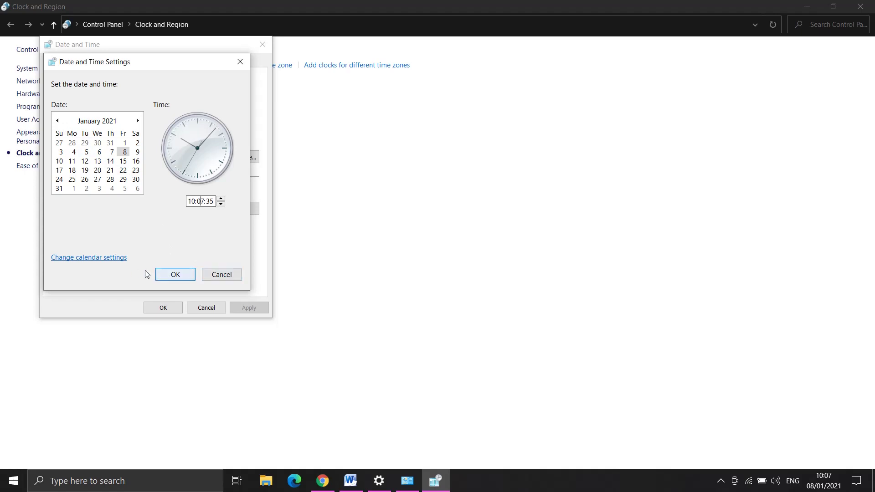
click(118, 260)
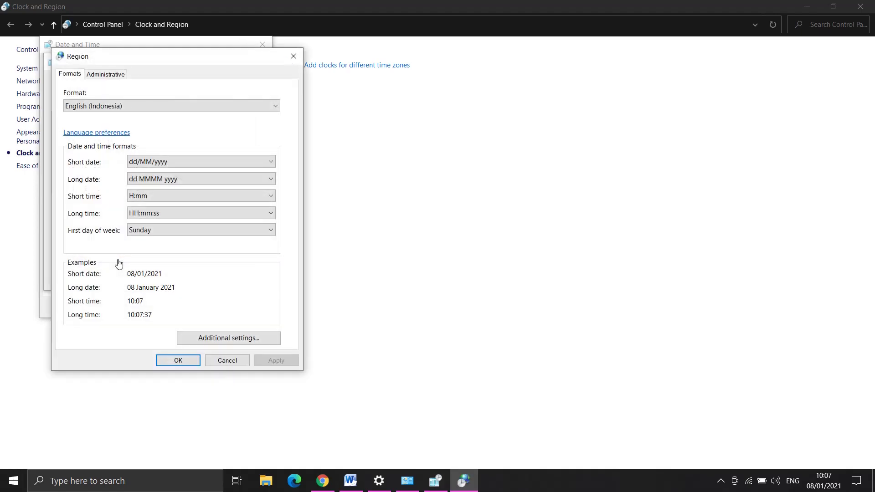
Review the date format choices, keep dd/MM/yyyy for the short date and dd MMMM yyyy for the long date, and apply them.
click(205, 160)
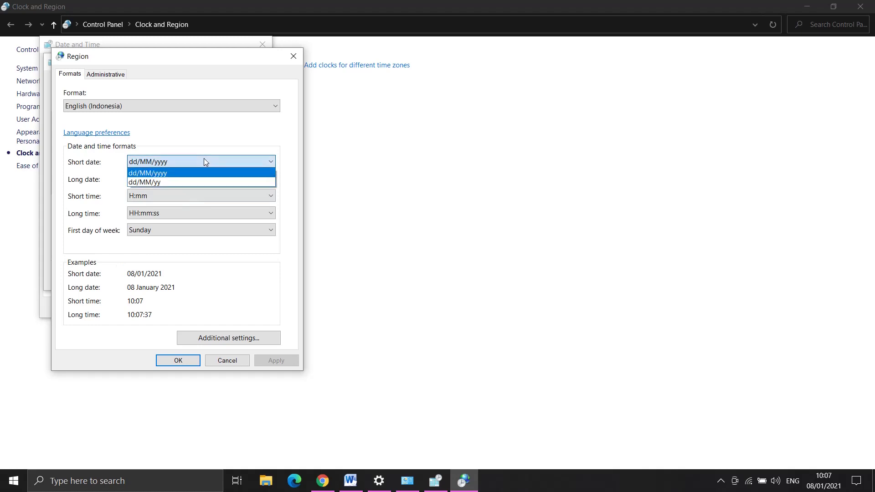
click(207, 174)
click(196, 180)
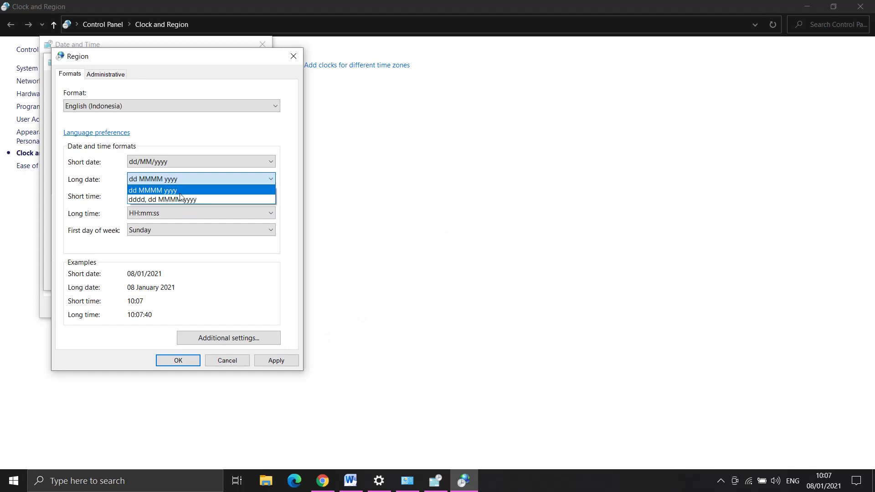
click(258, 216)
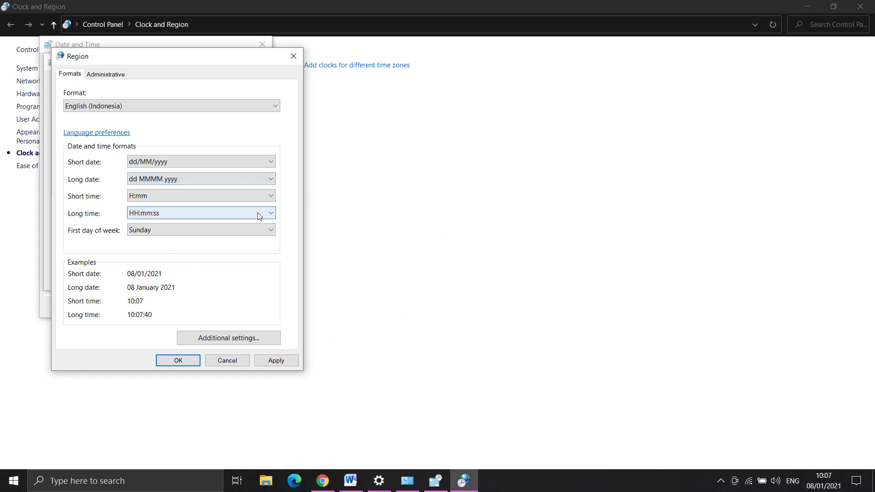
click(204, 180)
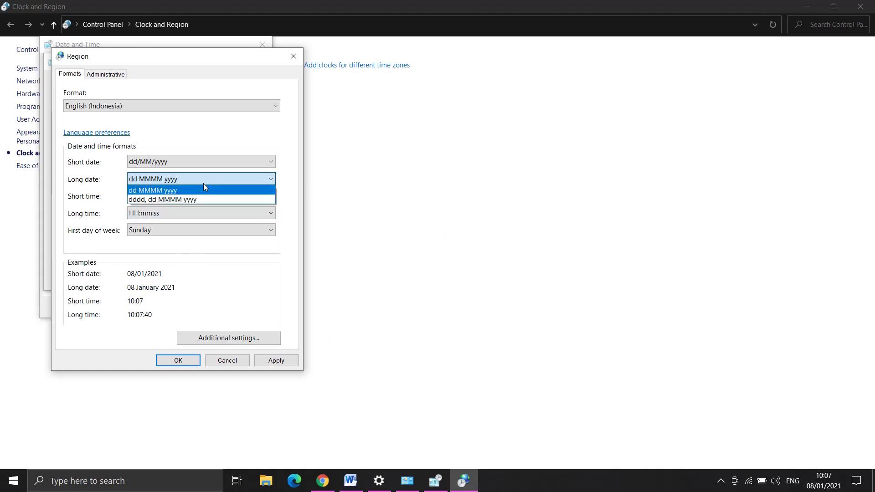
mouse_move(812, 488)
click(262, 189)
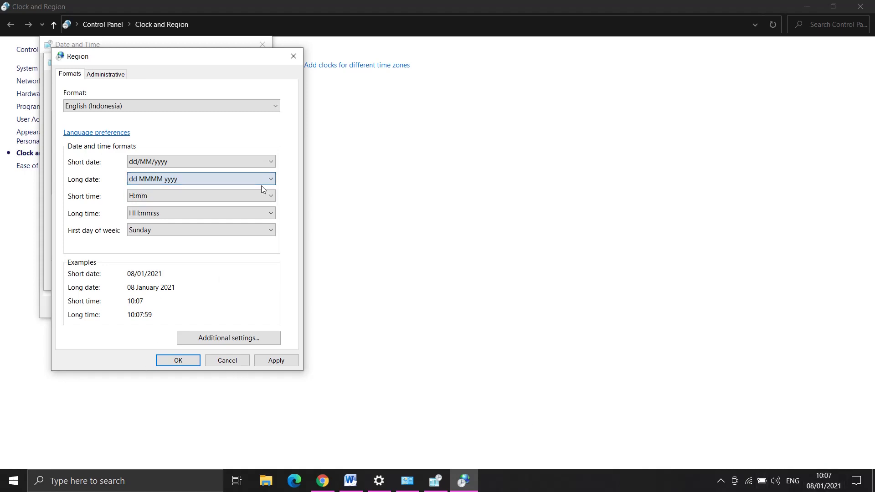
click(267, 360)
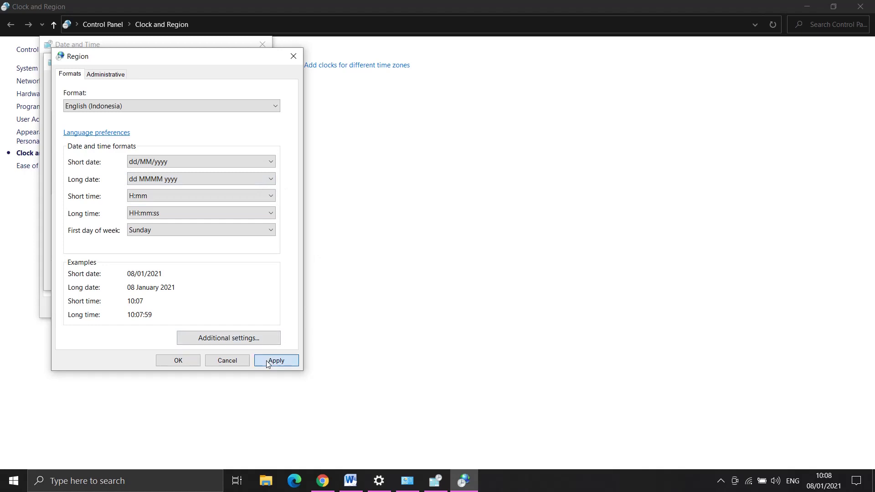
click(179, 361)
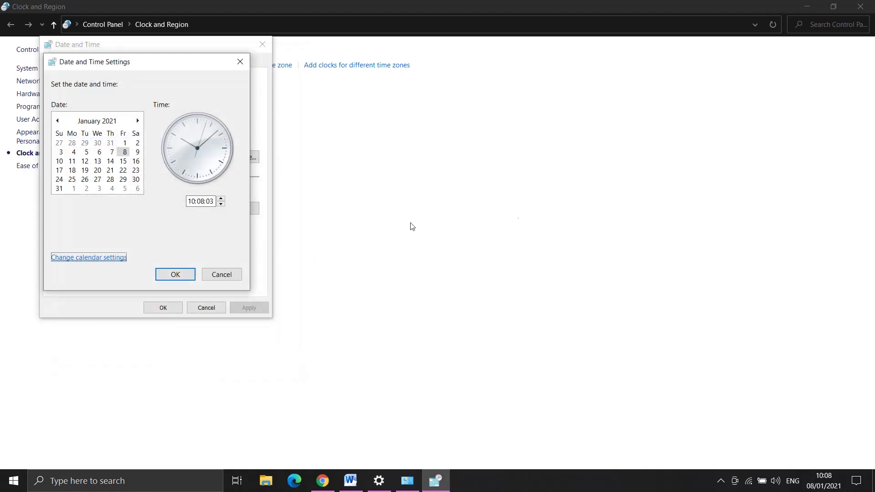
Cancel both date and time dialogs and close the Control Panel and Settings windows.
click(222, 273)
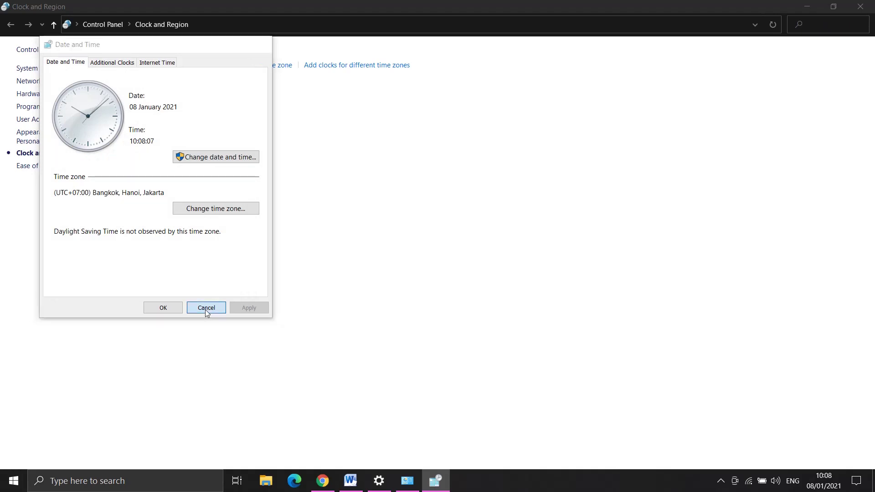
click(206, 308)
click(860, 6)
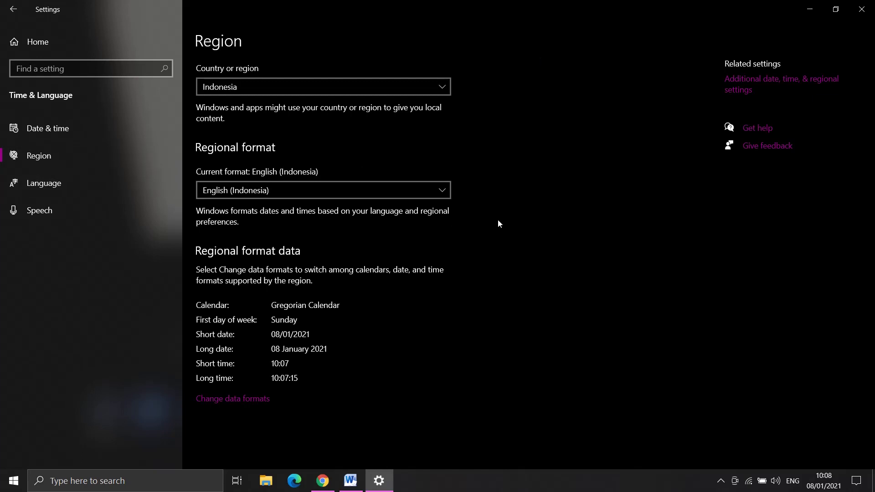
click(861, 7)
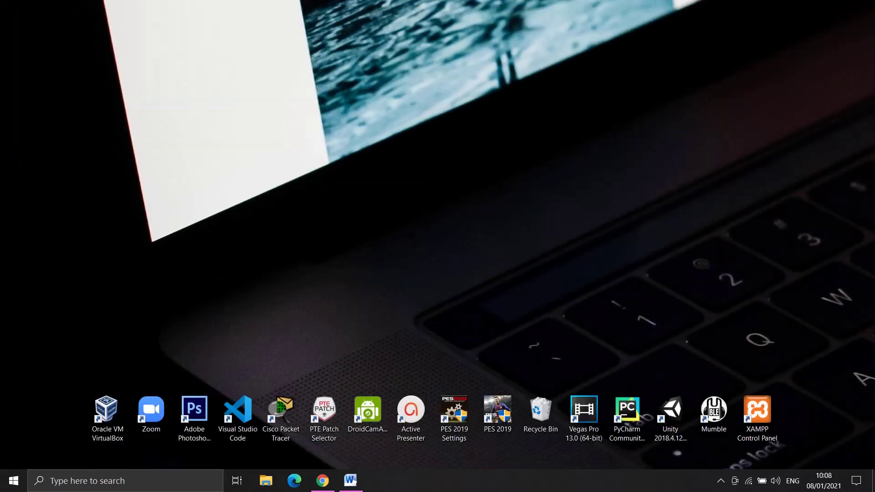
click(719, 484)
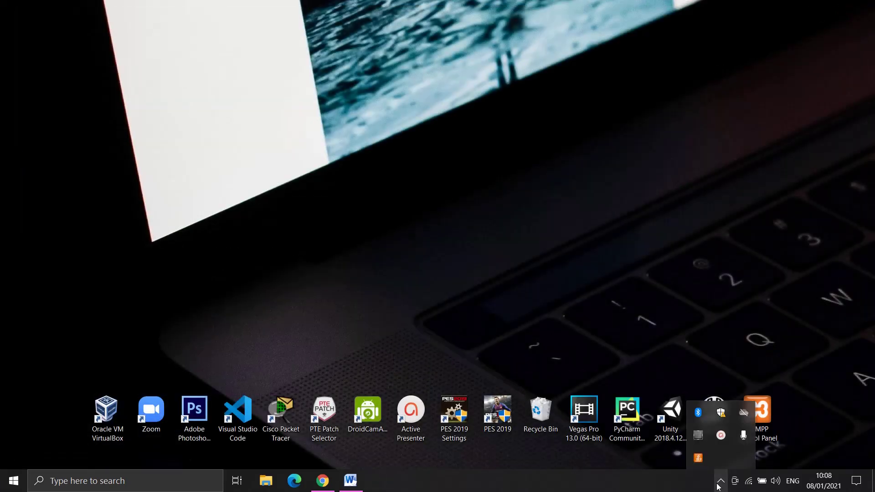
click(722, 436)
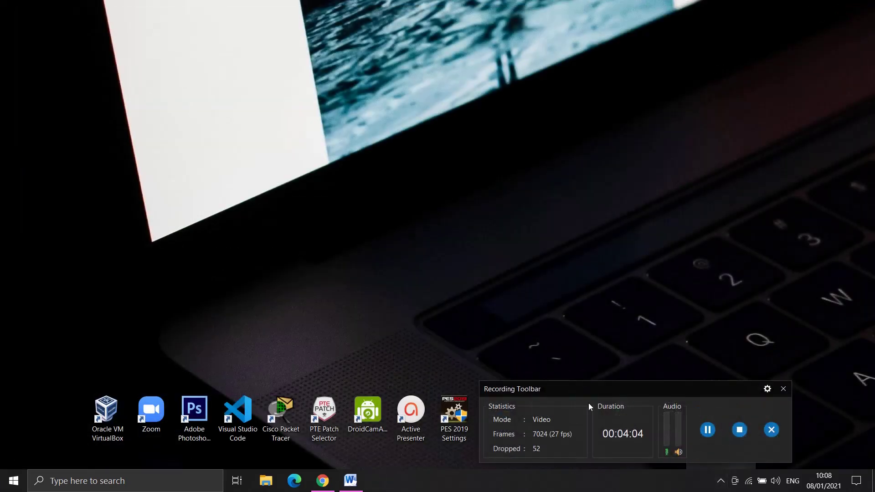